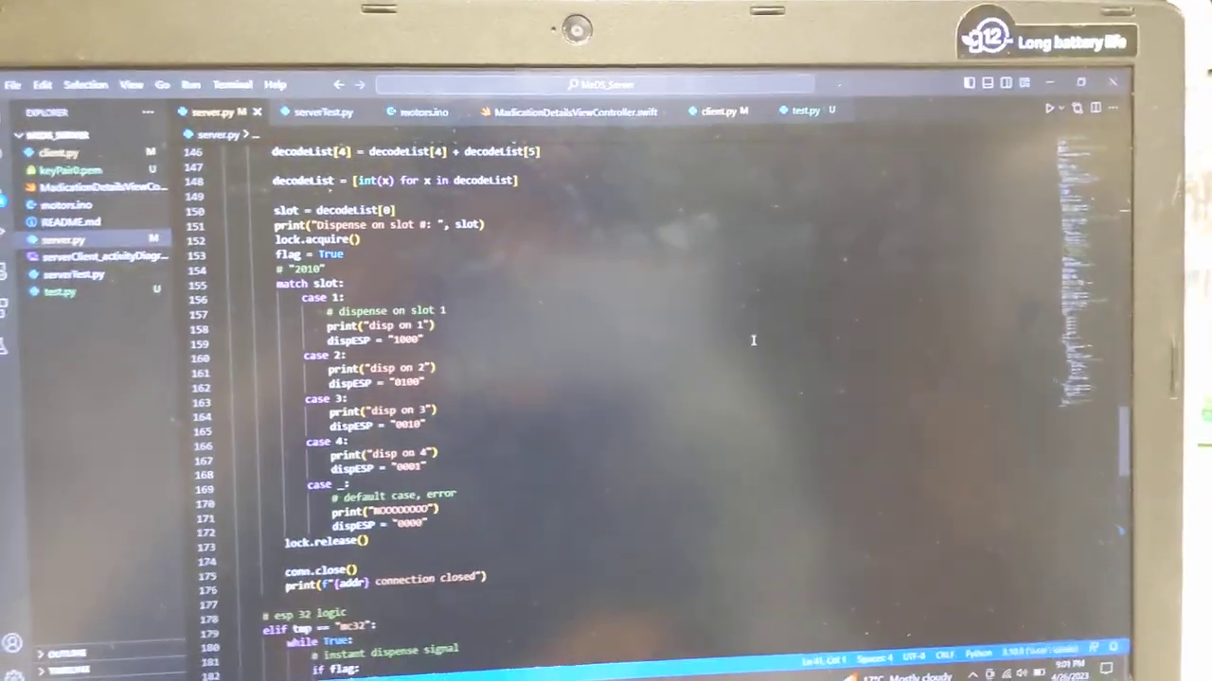
{"action": "scroll", "coordinate": [748, 326], "scroll_direction": "up", "scroll_amount": 5}
{"action": "scroll", "coordinate": [747, 327], "scroll_direction": "up", "scroll_amount": 15}
{"action": "scroll", "coordinate": [744, 313], "scroll_direction": "up", "scroll_amount": 20}
{"action": "scroll", "coordinate": [744, 313], "scroll_direction": "up", "scroll_amount": 3}
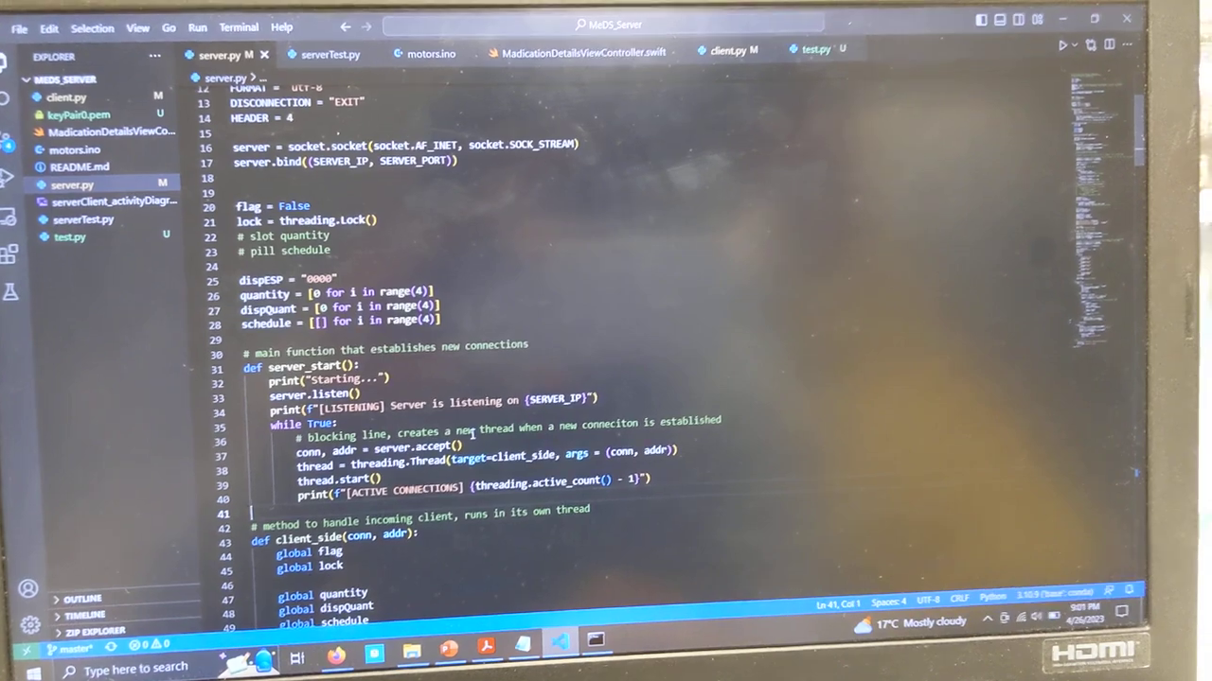
{"action": "scroll", "coordinate": [464, 435], "scroll_direction": "down", "scroll_amount": 3}
{"action": "scroll", "coordinate": [476, 432], "scroll_direction": "down", "scroll_amount": 2}
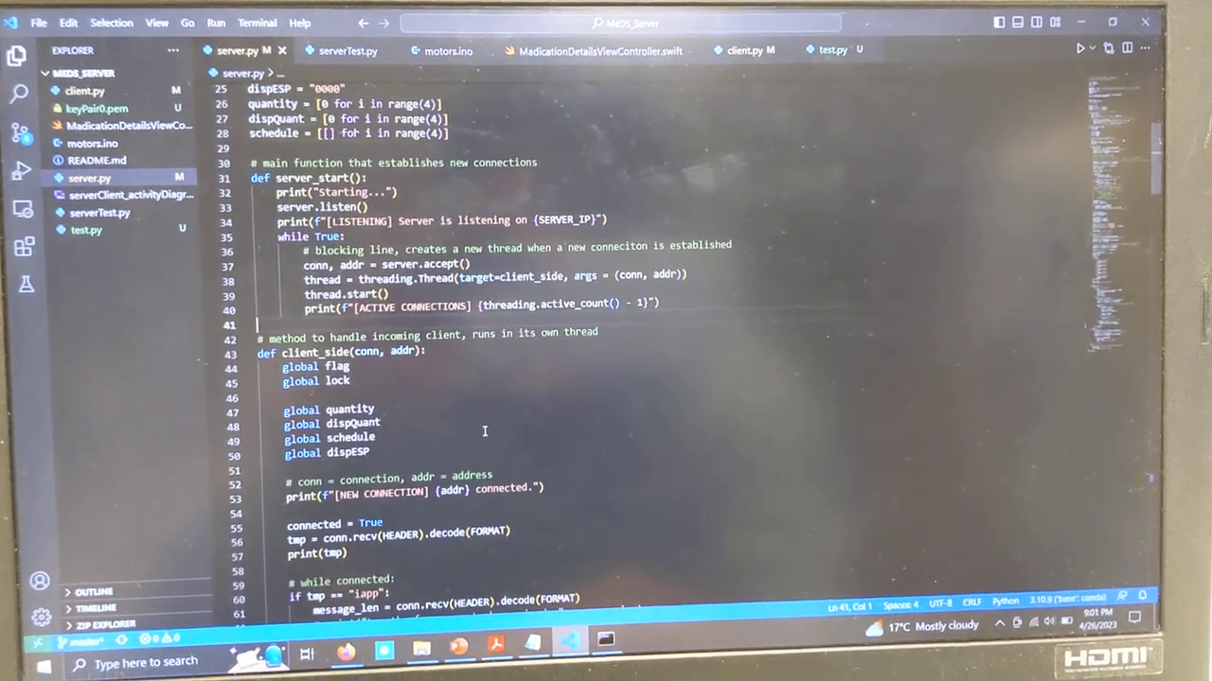
{"action": "scroll", "coordinate": [499, 431], "scroll_direction": "down", "scroll_amount": 1}
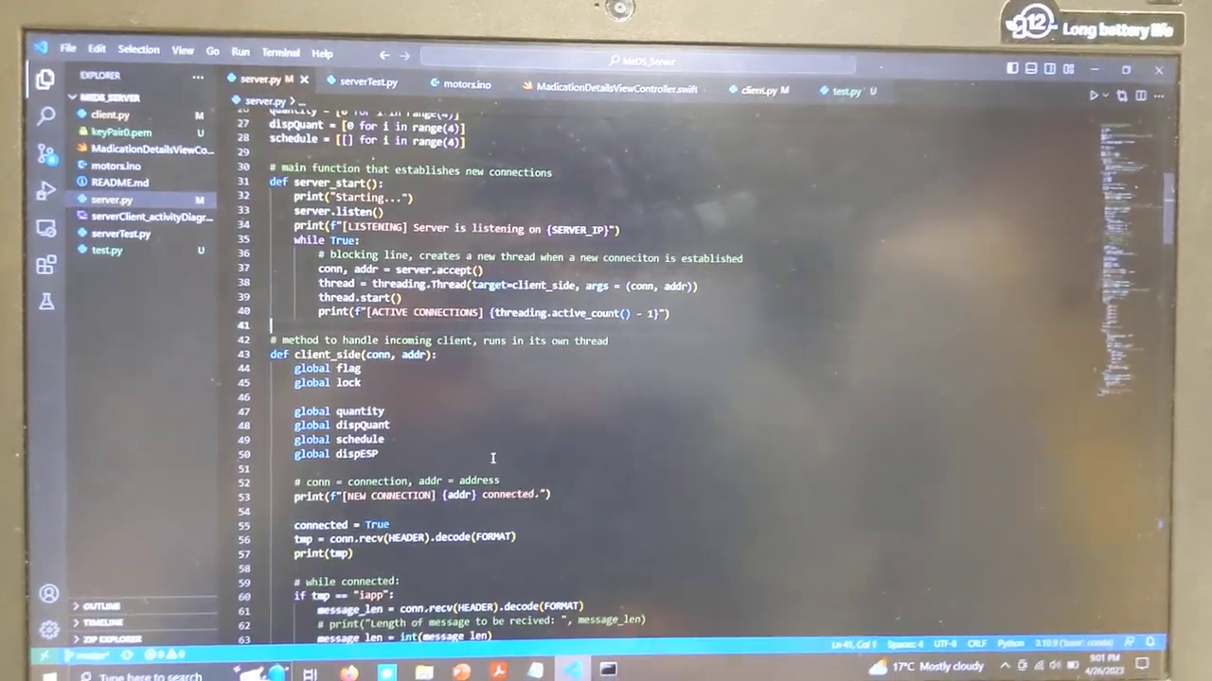
{"action": "scroll", "coordinate": [494, 468], "scroll_direction": "down", "scroll_amount": 1}
{"action": "scroll", "coordinate": [519, 421], "scroll_direction": "down", "scroll_amount": 3}
{"action": "scroll", "coordinate": [511, 426], "scroll_direction": "down", "scroll_amount": 2}
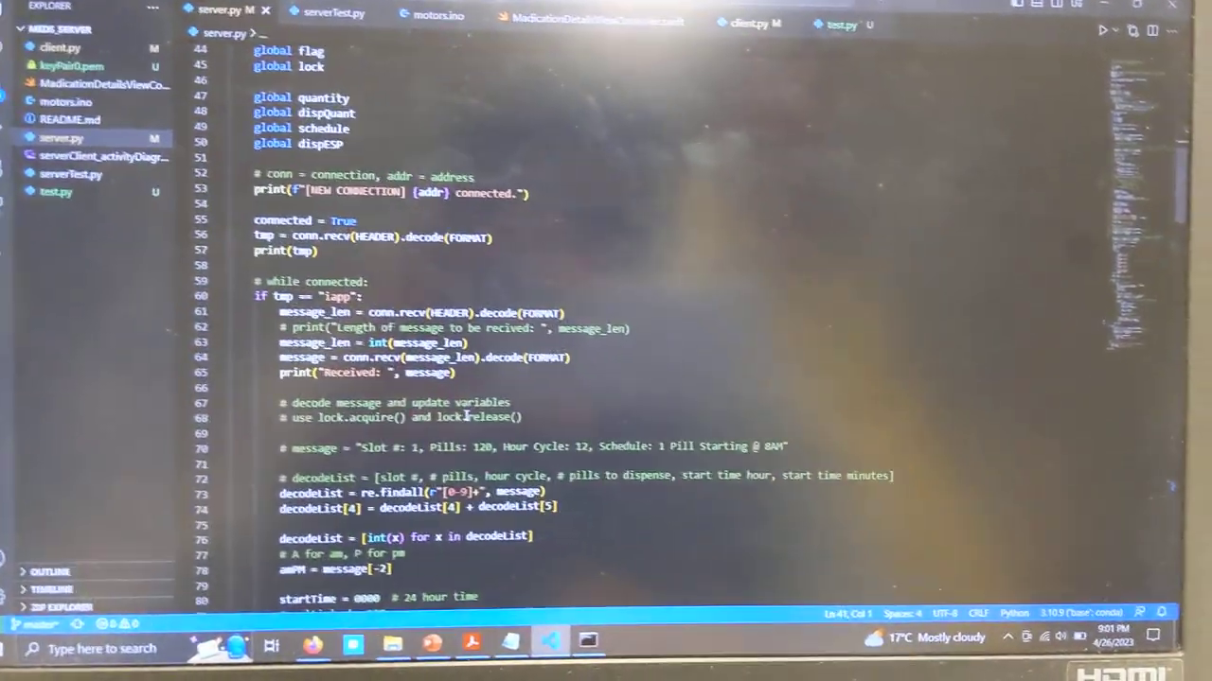
{"action": "scroll", "coordinate": [483, 435], "scroll_direction": "down", "scroll_amount": 3}
{"action": "scroll", "coordinate": [474, 438], "scroll_direction": "down", "scroll_amount": 3}
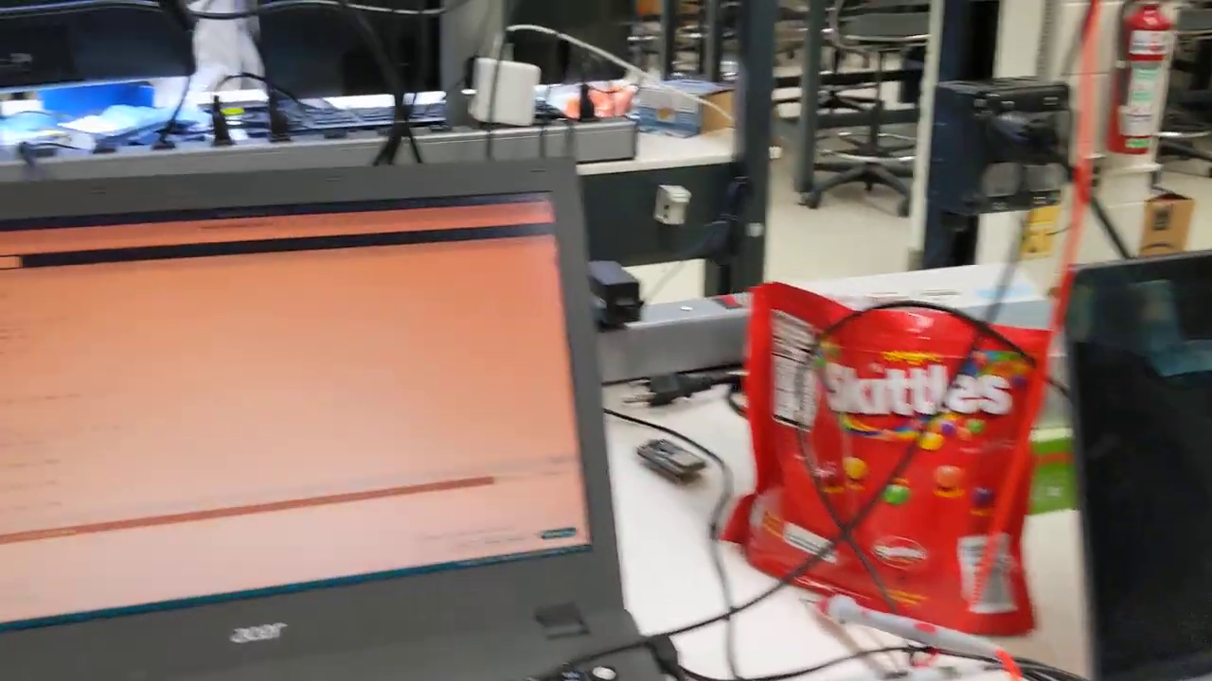
{"action": "scroll", "coordinate": [447, 380], "scroll_direction": "down", "scroll_amount": 2}
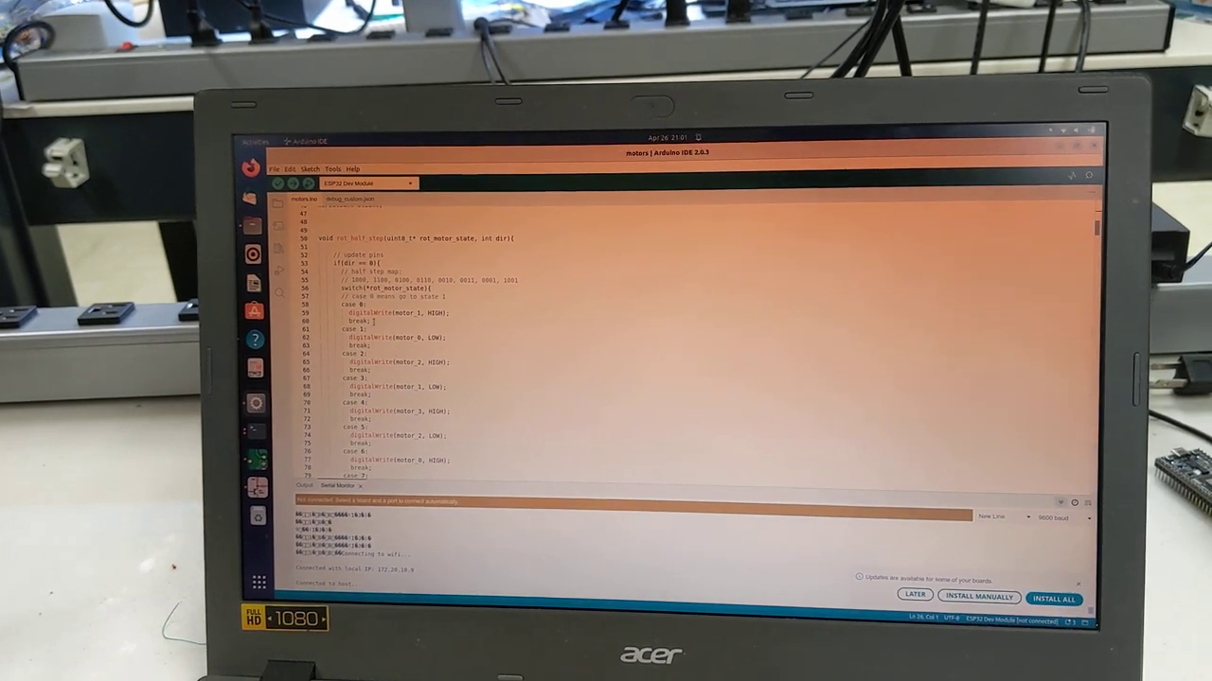
{"action": "scroll", "coordinate": [719, 341], "scroll_direction": "down", "scroll_amount": 3}
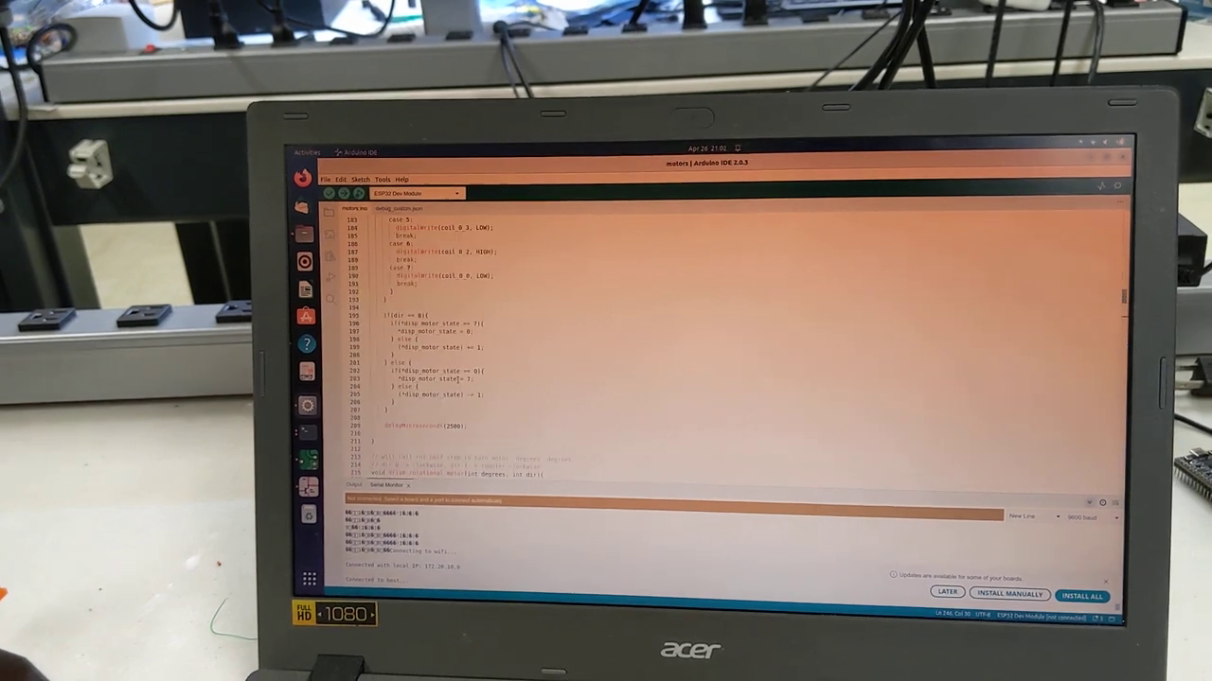
{"action": "scroll", "coordinate": [453, 378], "scroll_direction": "up", "scroll_amount": 10}
{"action": "scroll", "coordinate": [447, 375], "scroll_direction": "up", "scroll_amount": 20}
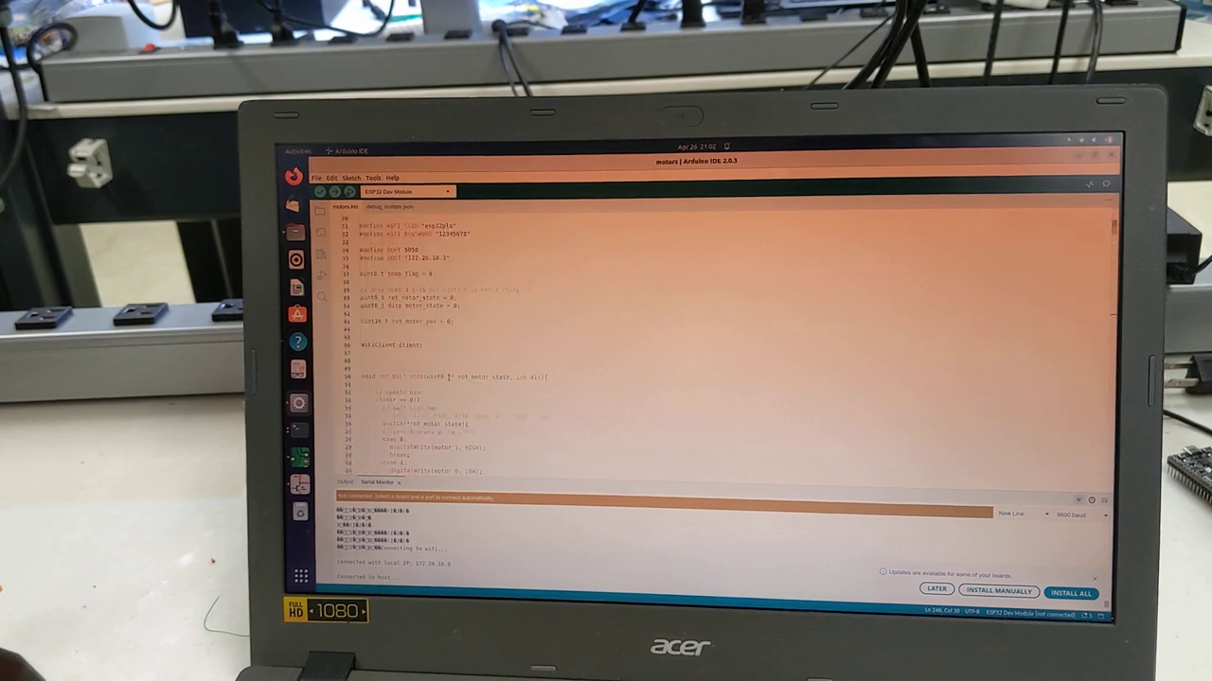
{"action": "scroll", "coordinate": [453, 378], "scroll_direction": "down", "scroll_amount": 20}
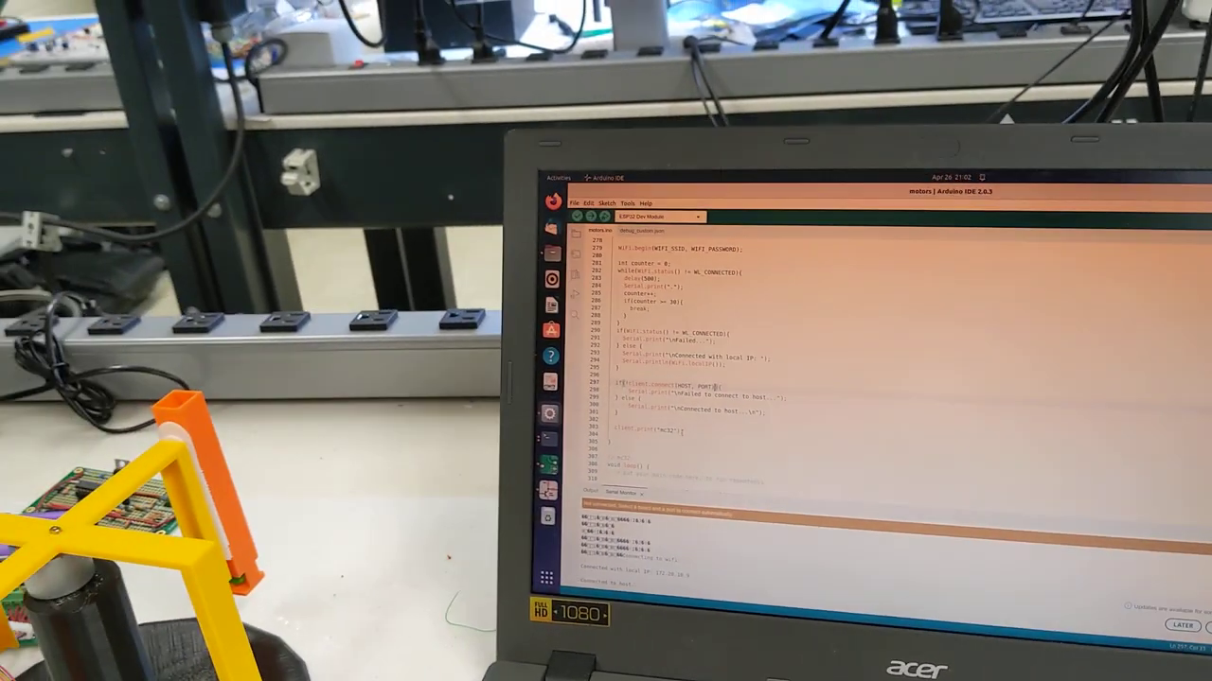
{"action": "left_click_drag", "start_coordinate": [416, 408], "coordinate": [485, 408]}
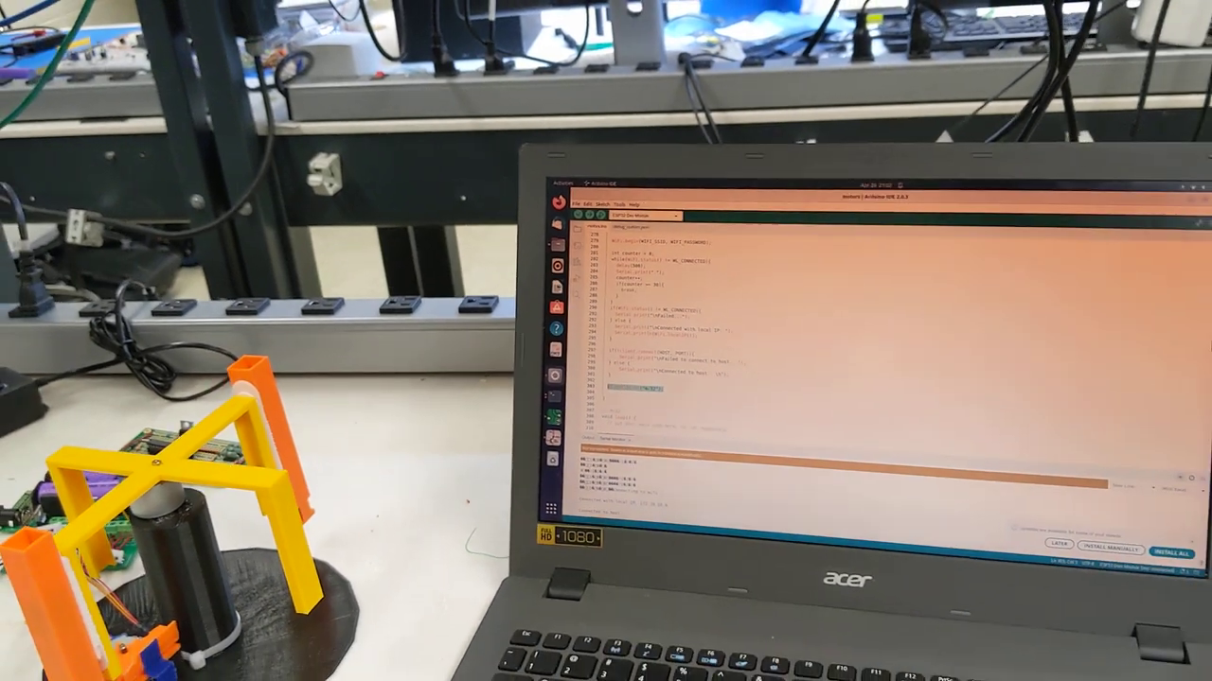
{"action": "key", "text": "End"}
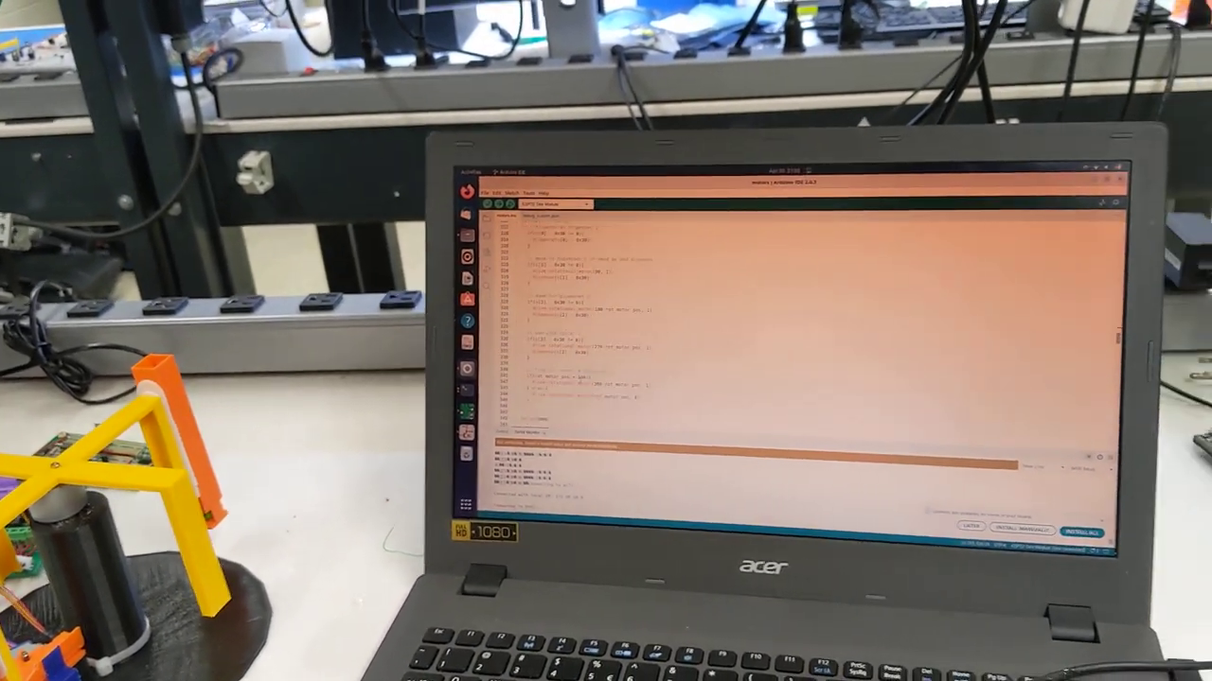